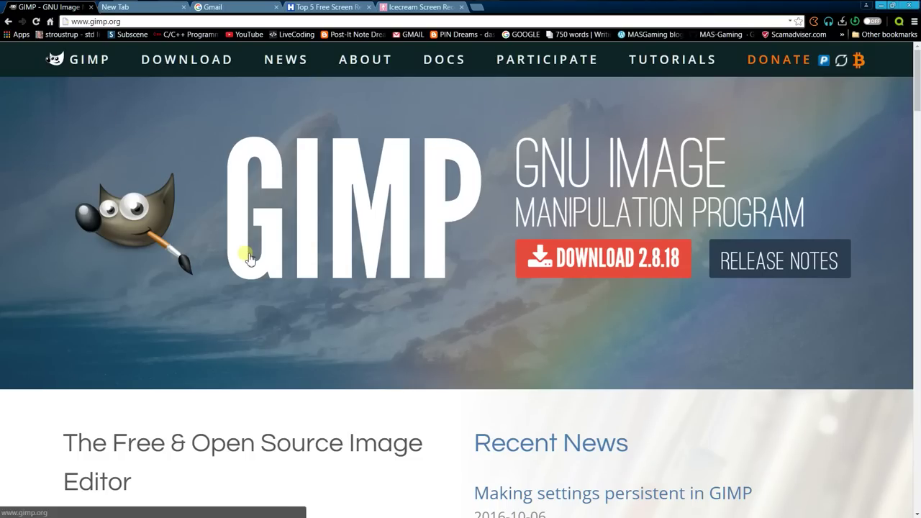
- On the GIMP Downloads page, scroll to the Windows installer options for GIMP 2.8.18
click(589, 268)
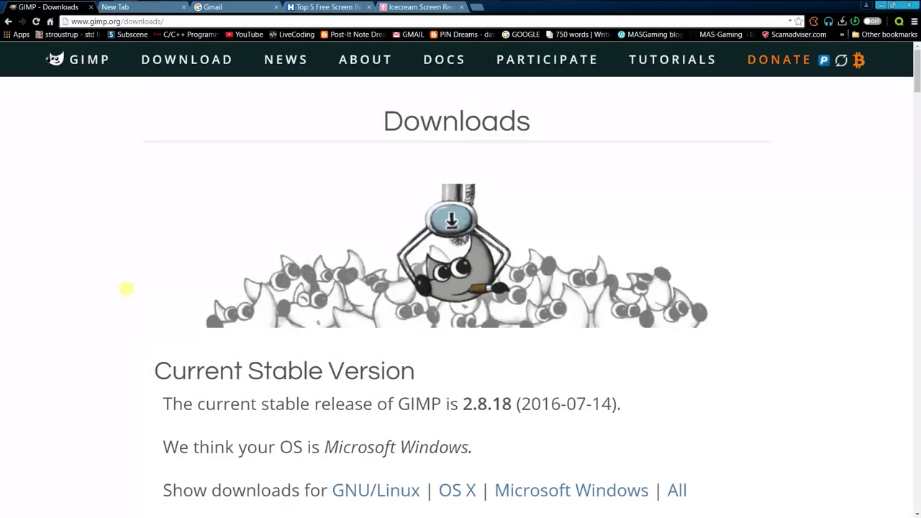
scroll(125, 288, down, 3)
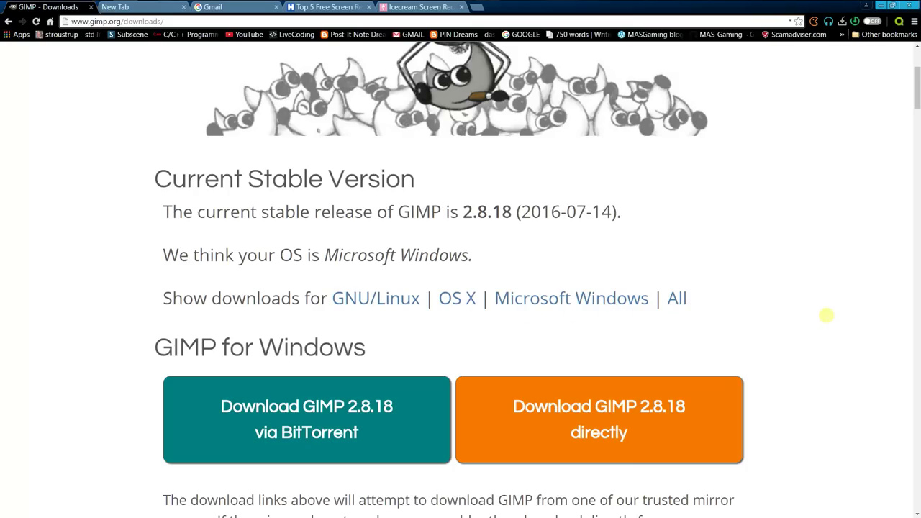
scroll(823, 283, down, 2)
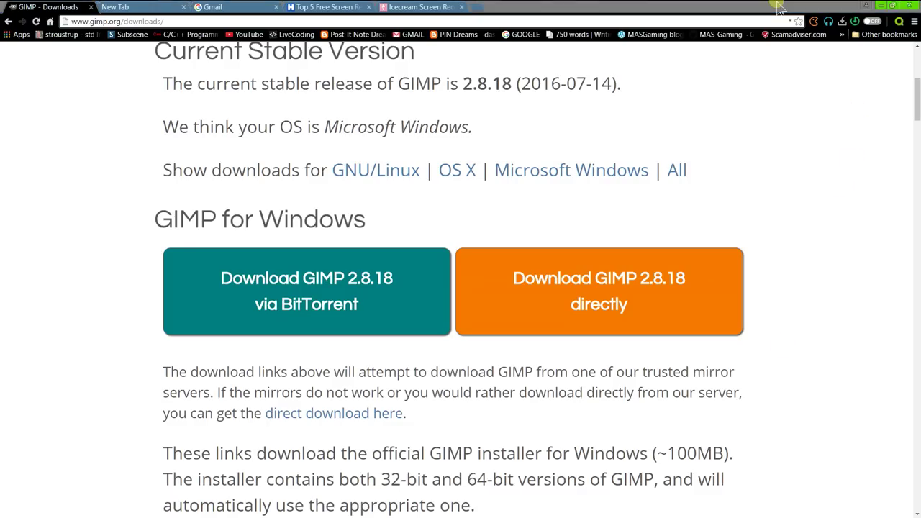
- Search the Start menu for 'gimp' and launch GIMP 2 from the best match
key(super)
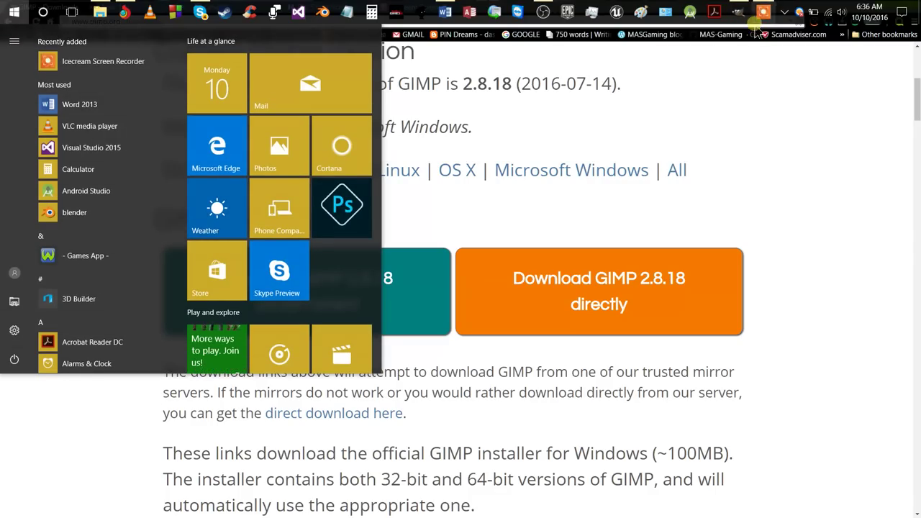
click(718, 146)
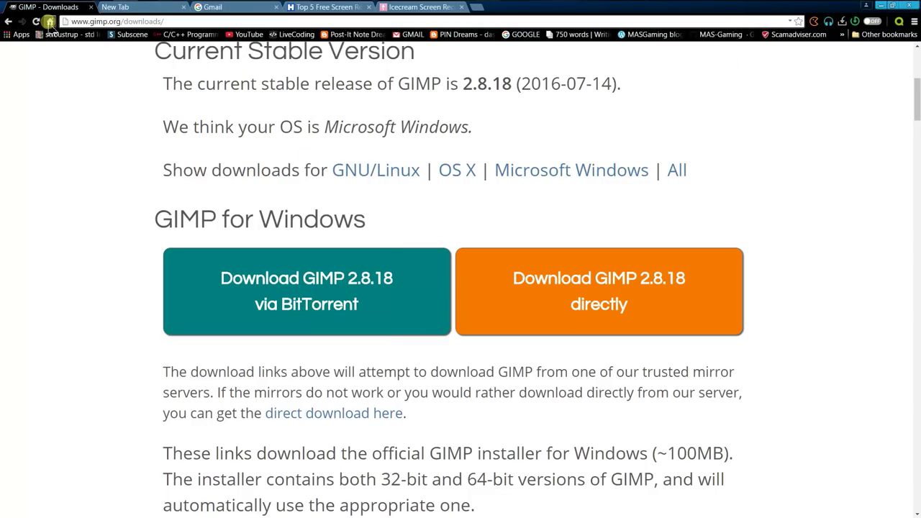
key(super)
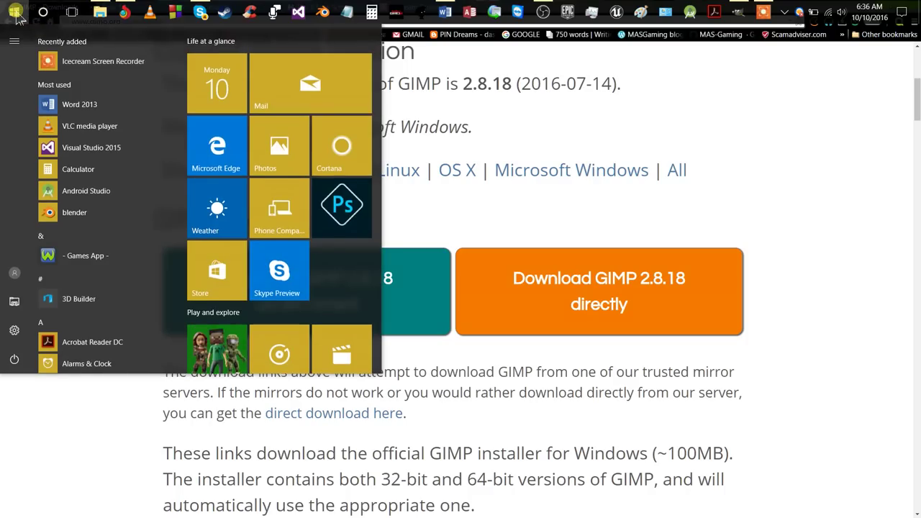
click(15, 13)
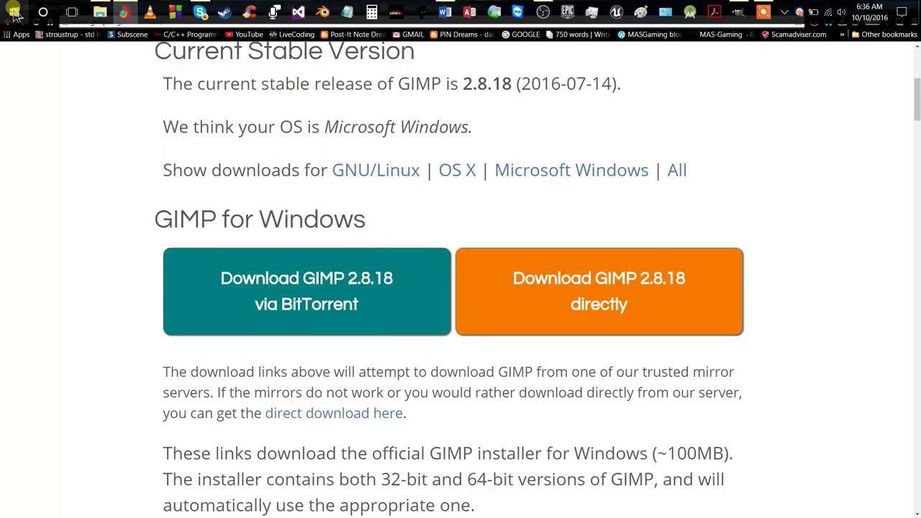
click(15, 12)
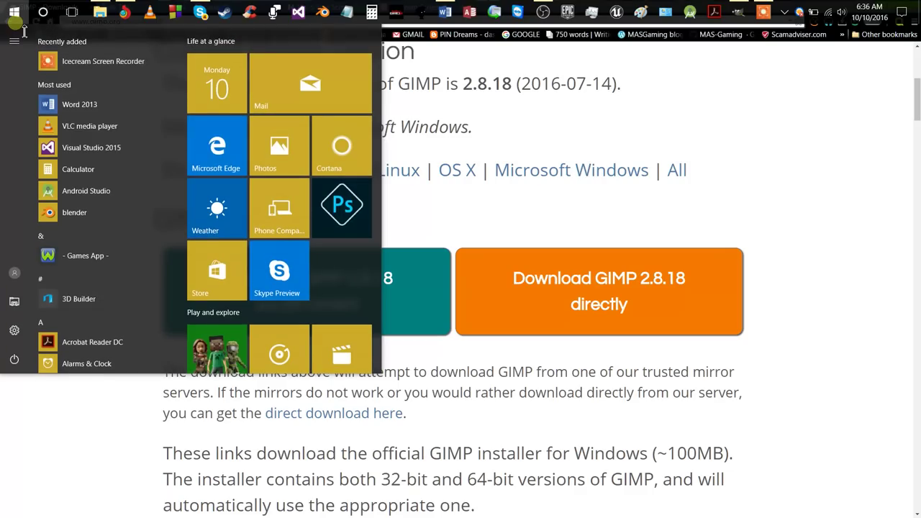
text(gimp)
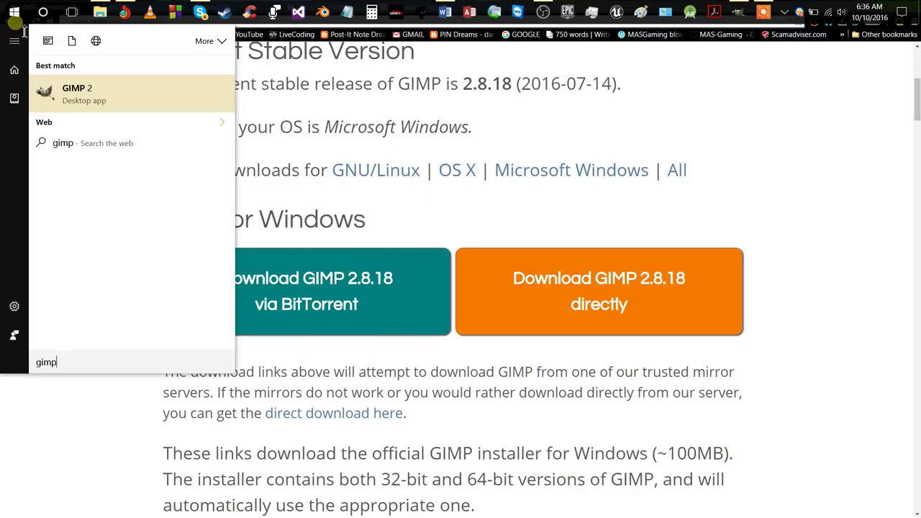
click(79, 89)
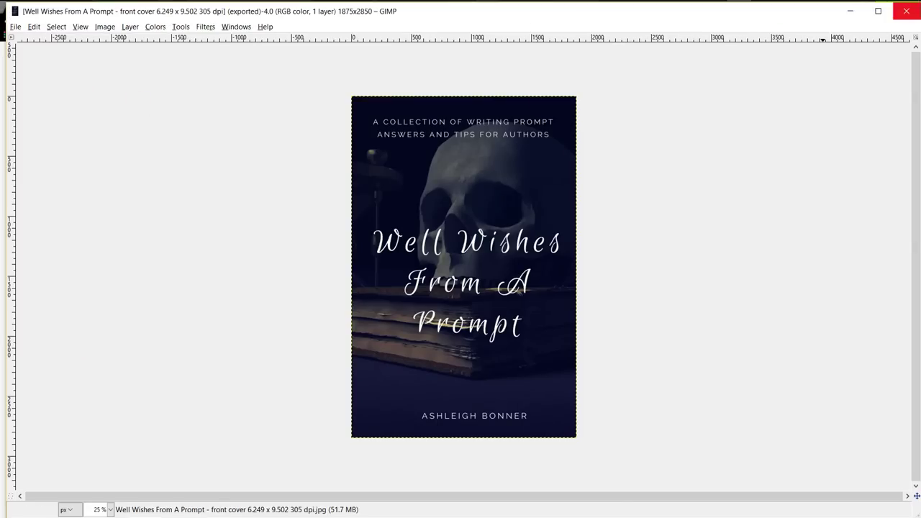
- Close the open cover and pick the front cover JPEG in Desktop > WWFAP BOOK COVERS
click(909, 12)
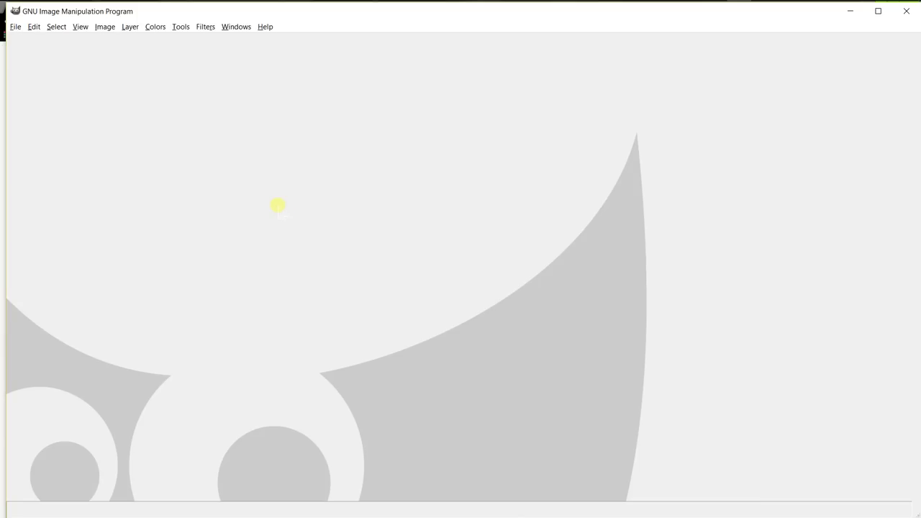
click(16, 26)
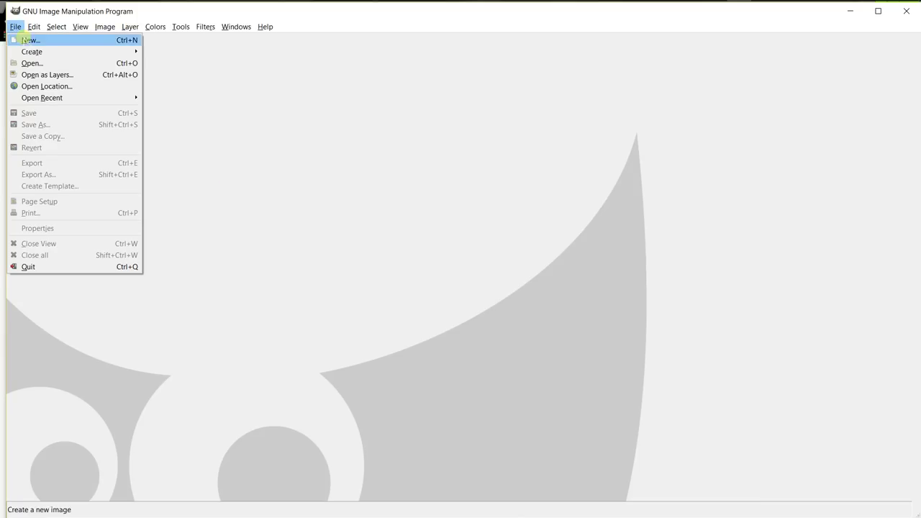
click(40, 64)
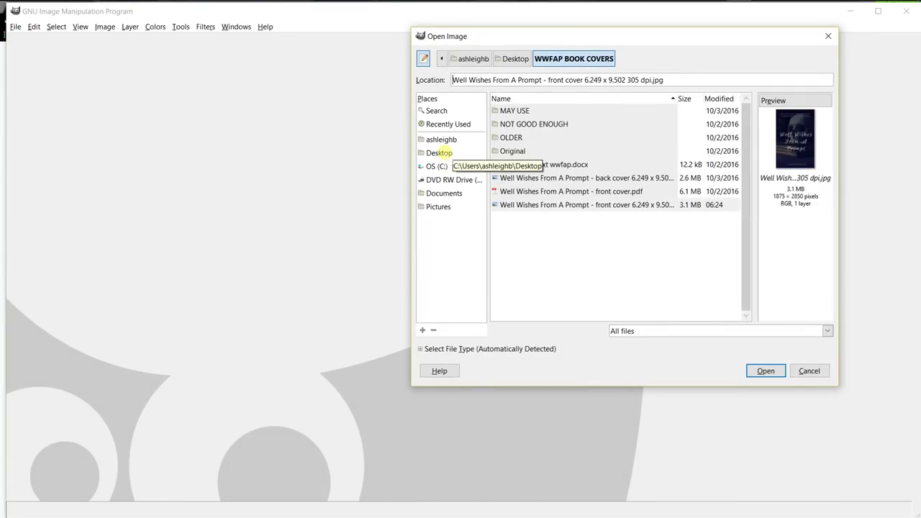
click(439, 153)
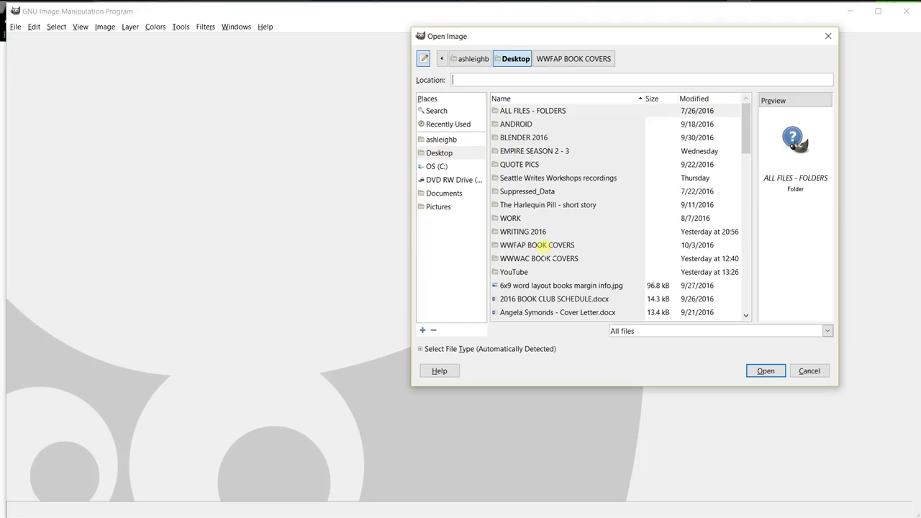
double_click(541, 245)
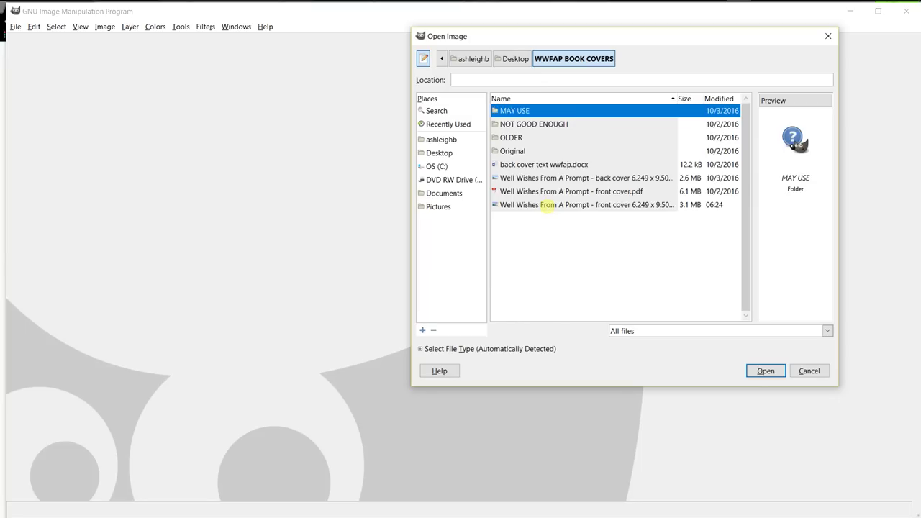
click(548, 205)
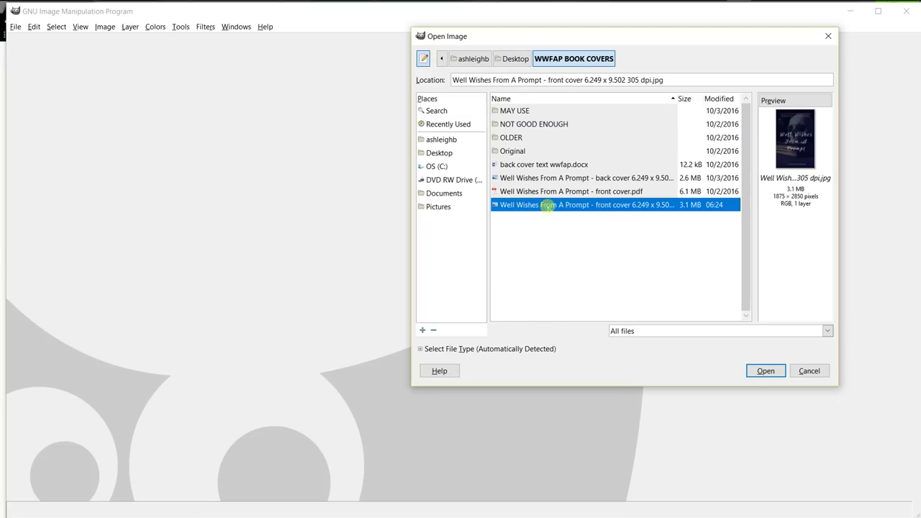
click(763, 370)
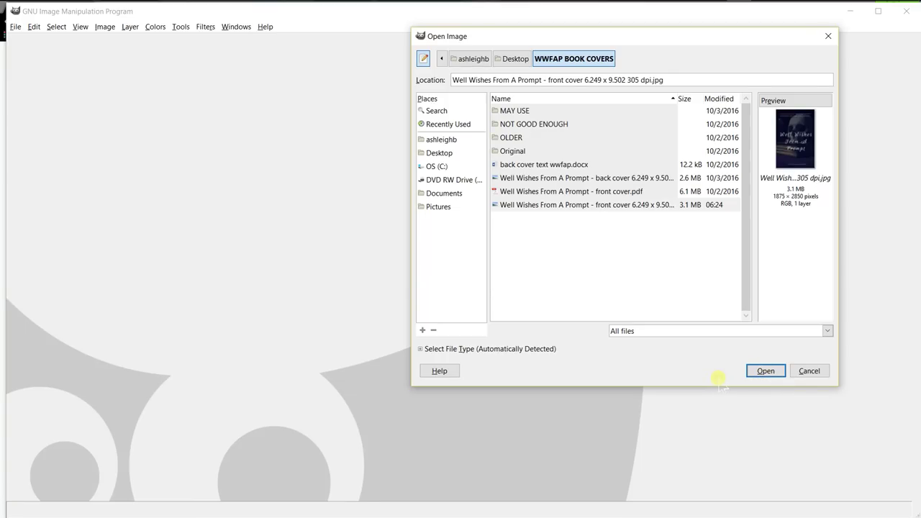
- Open the selected front cover JPEG as a 1875 × 2850 pixel image
click(763, 371)
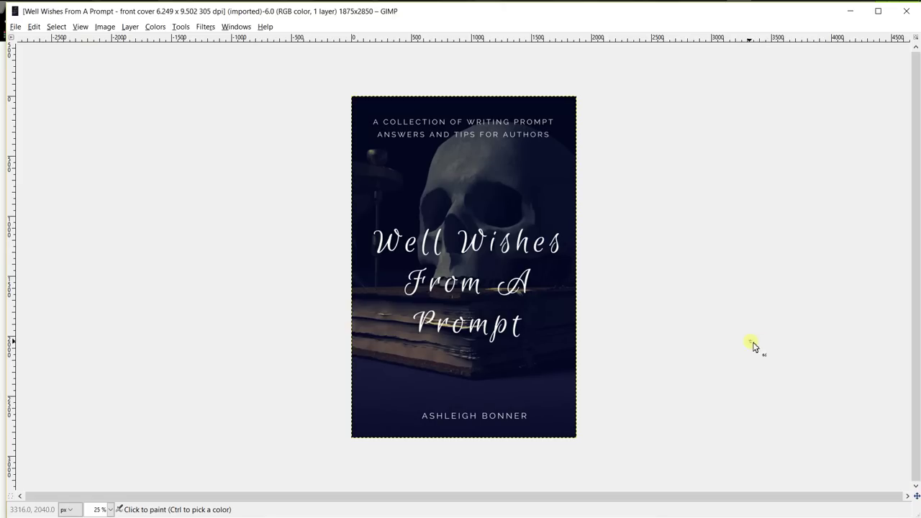
- In Image > Scale Image, switch the size units from pixels to inches
click(106, 27)
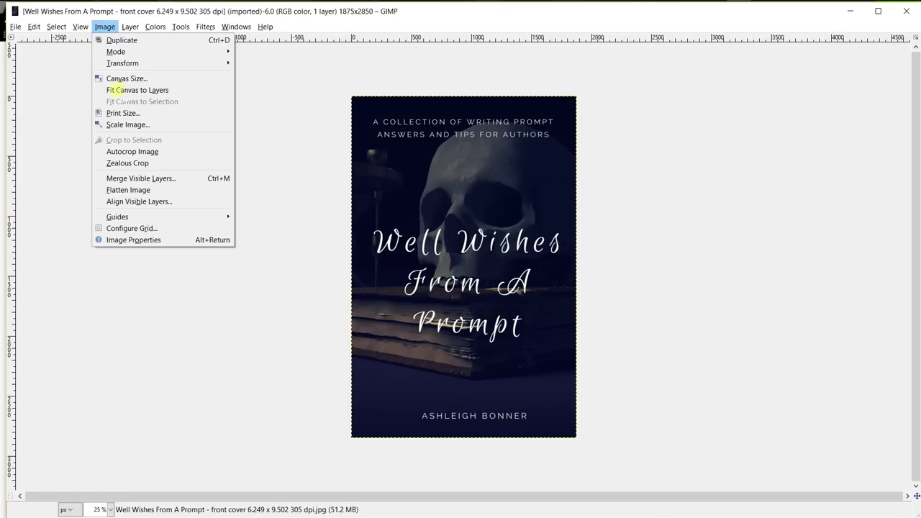
click(128, 125)
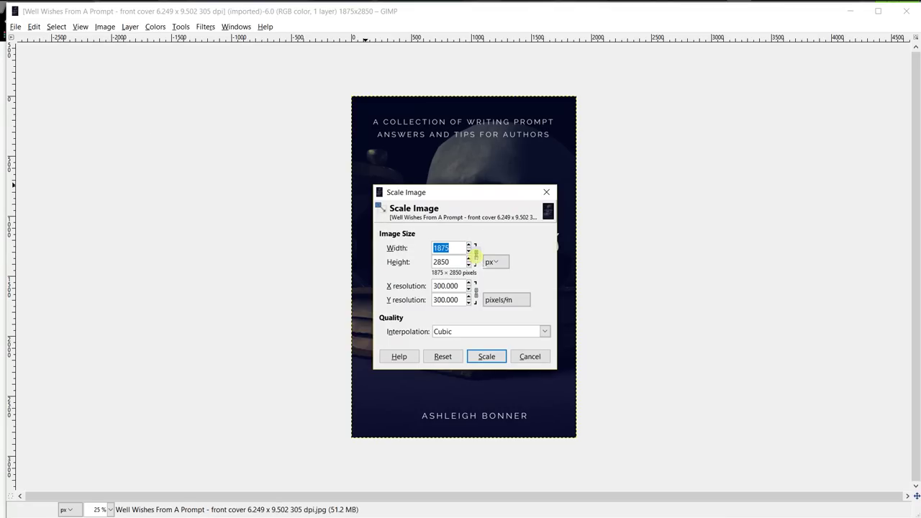
click(476, 253)
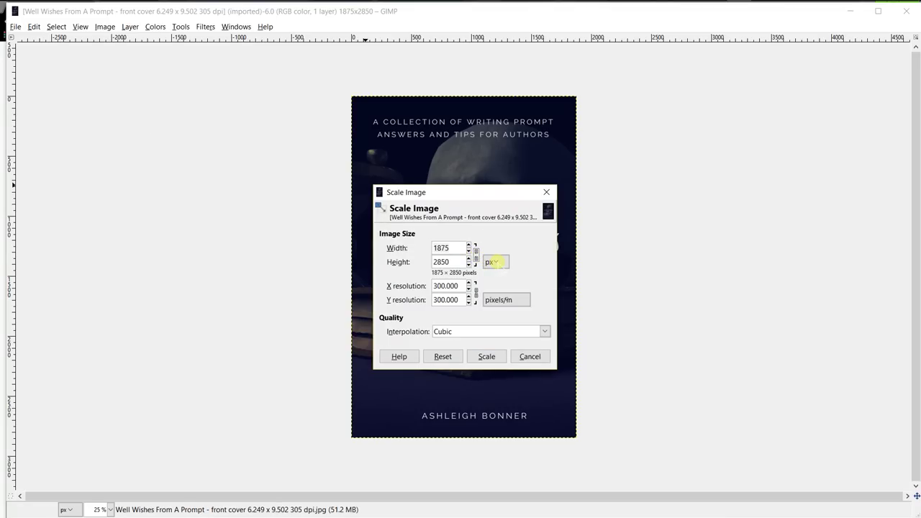
click(495, 262)
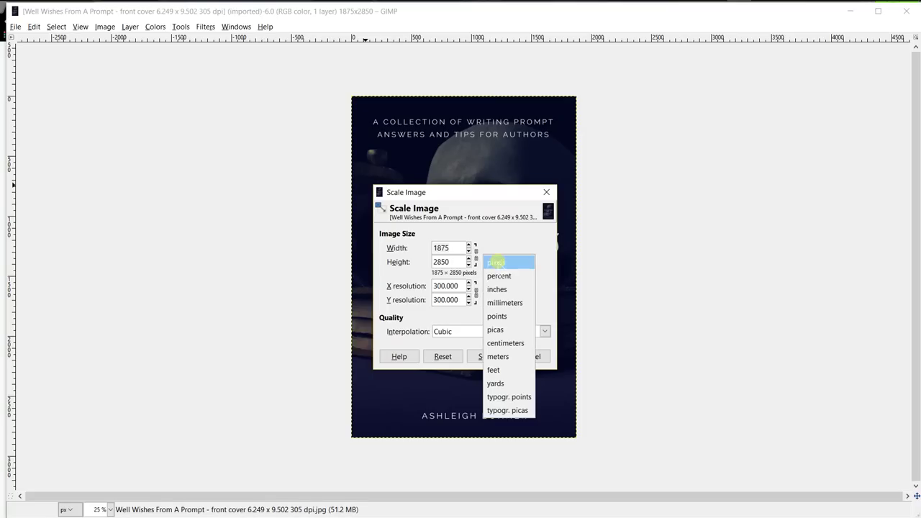
click(504, 290)
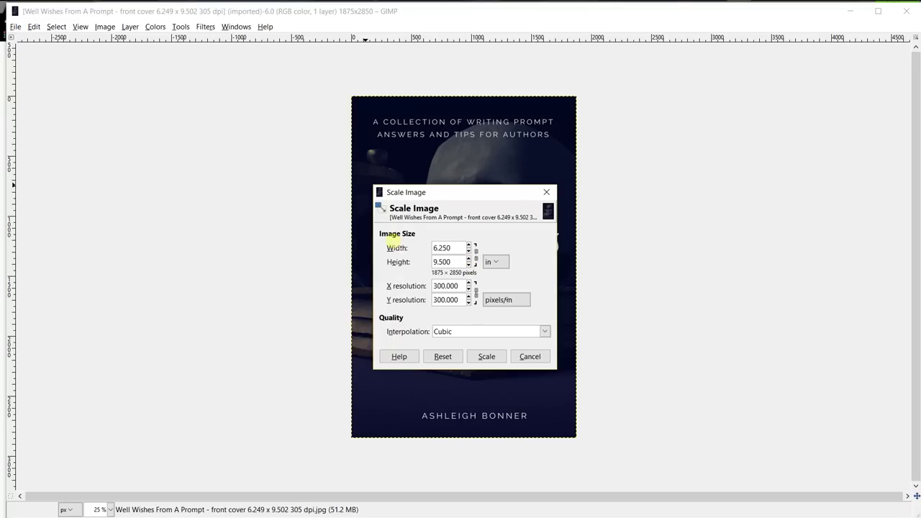
click(508, 296)
- Enter width 6.25 and height 9.5 inches
click(450, 248)
double_click(447, 248)
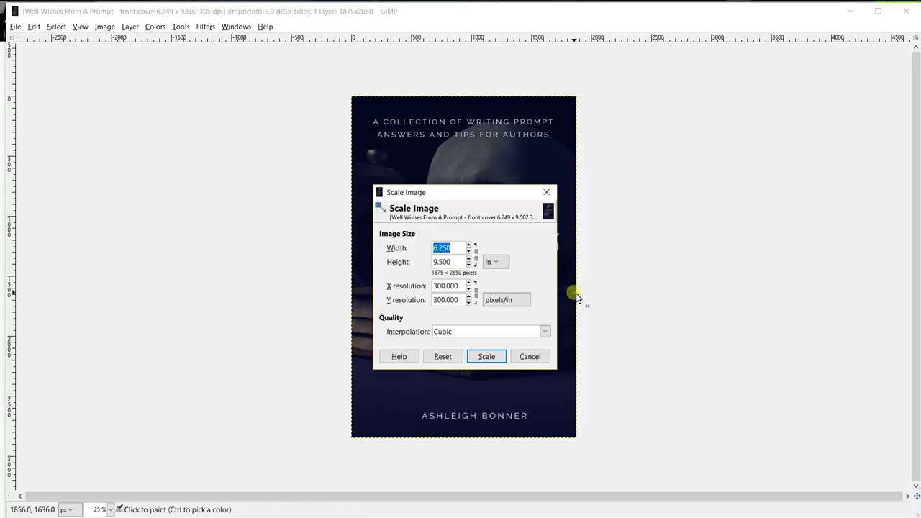
text(6.25)
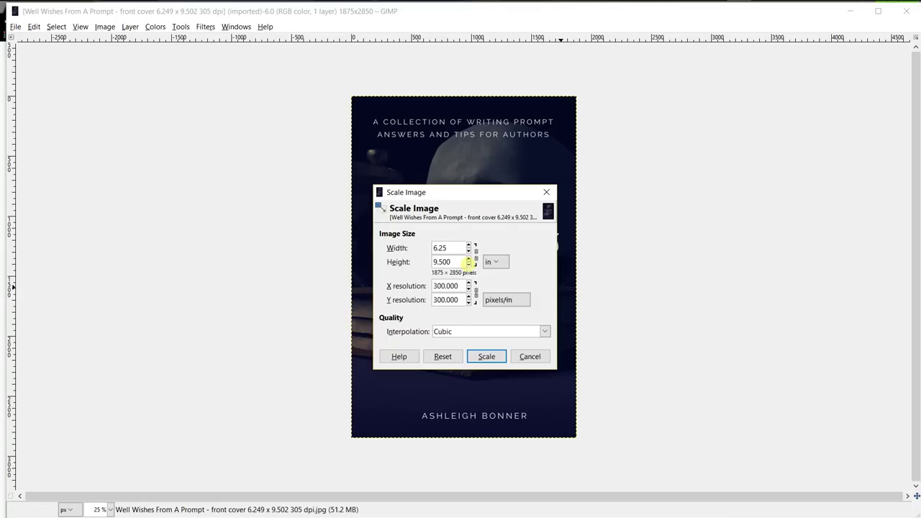
click(458, 261)
drag(458, 262, 432, 259)
text(9.5)
- Commit the 9.5-inch height and set X and Y resolution to 300 pixels/in
key(Tab)
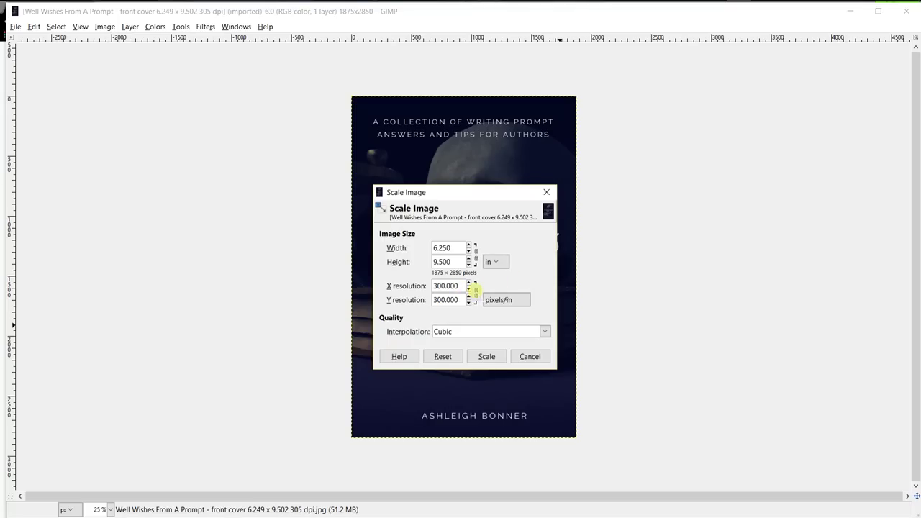
click(497, 300)
drag(458, 286, 435, 285)
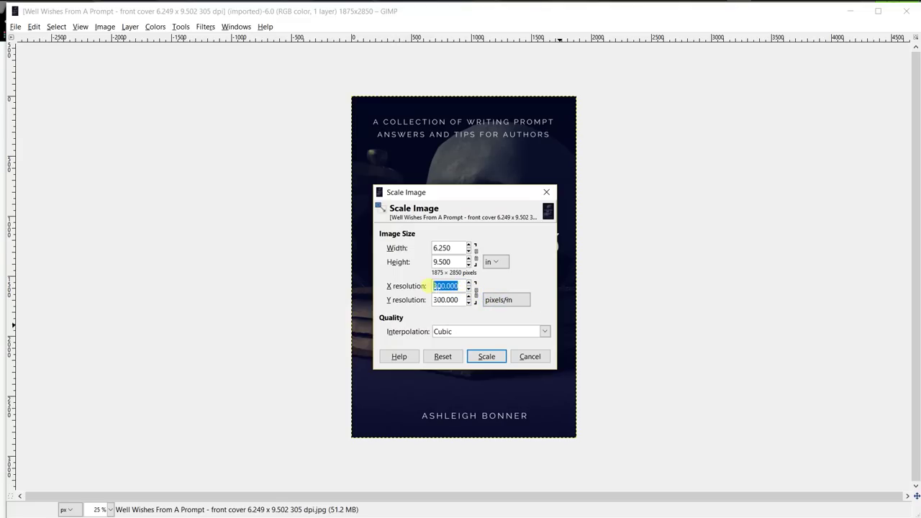
text(300)
key(Tab)
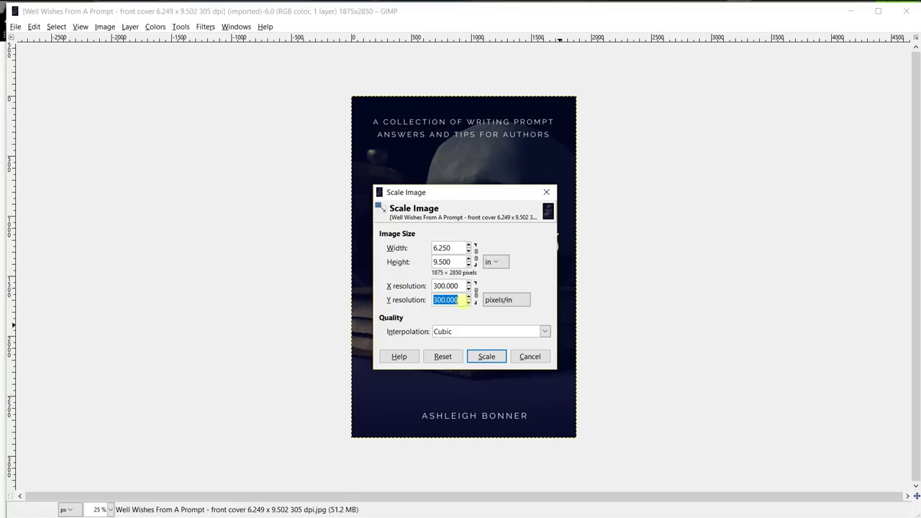
click(497, 300)
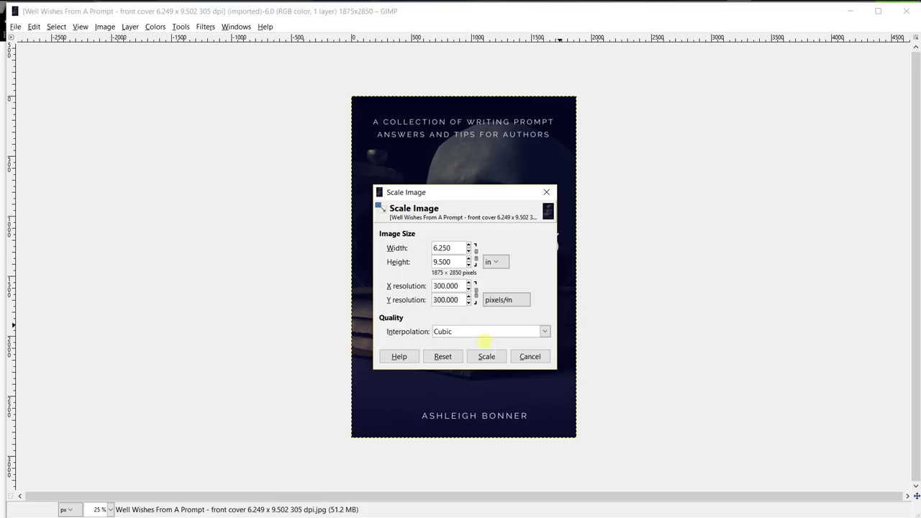
click(488, 357)
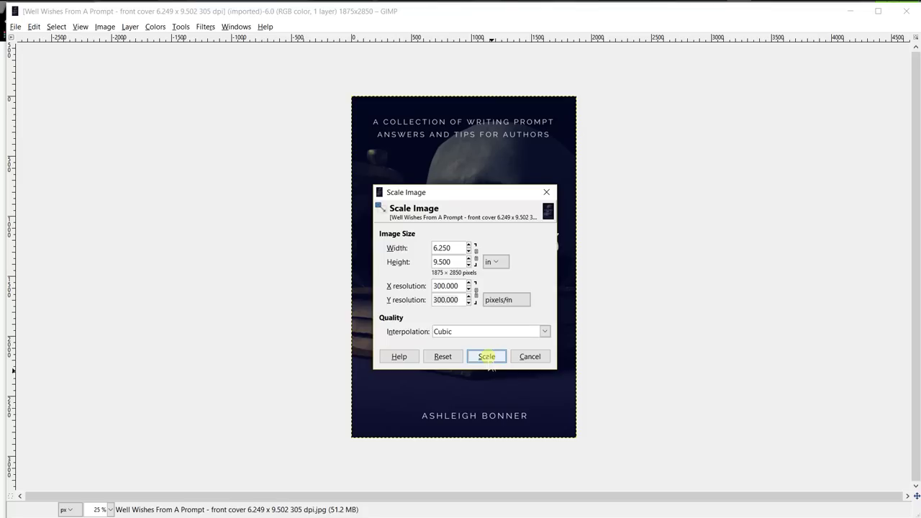
- Apply the scale and confirm Print Size reads 6.250 × 9.500 in at 300 pixels/in
click(486, 357)
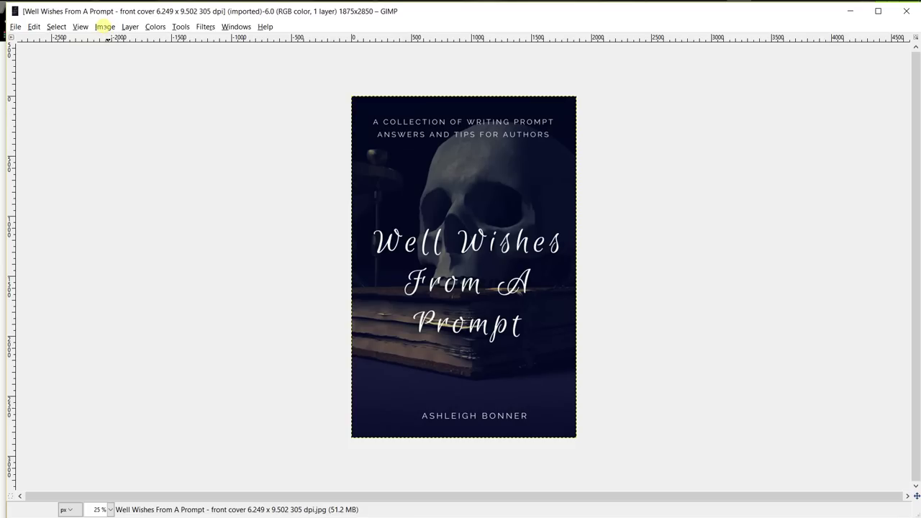
click(105, 26)
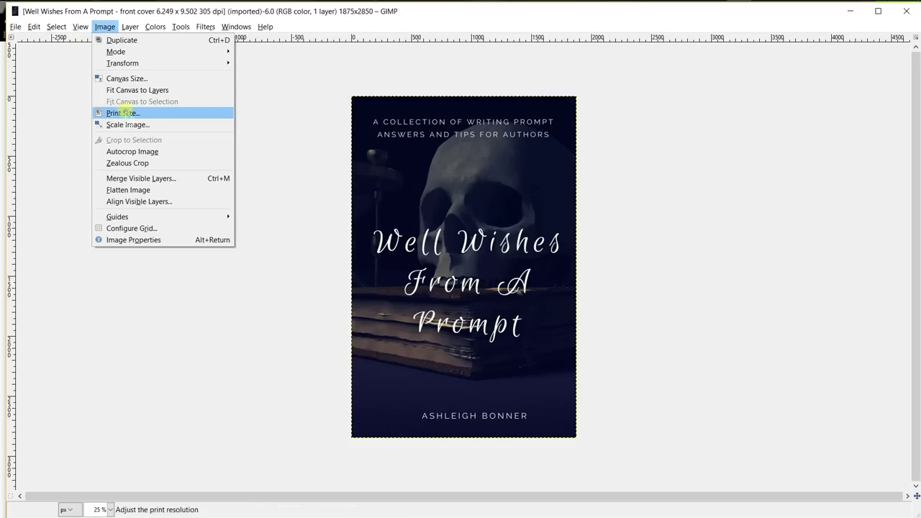
click(123, 113)
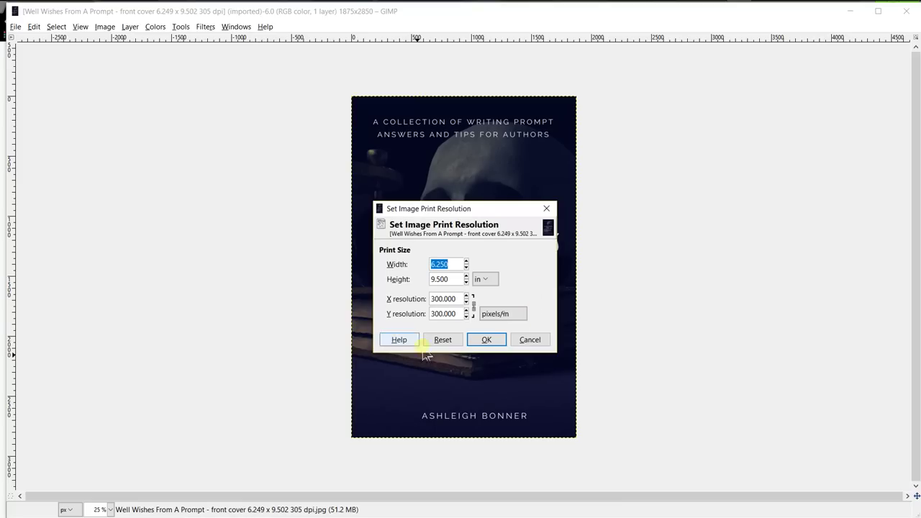
click(485, 340)
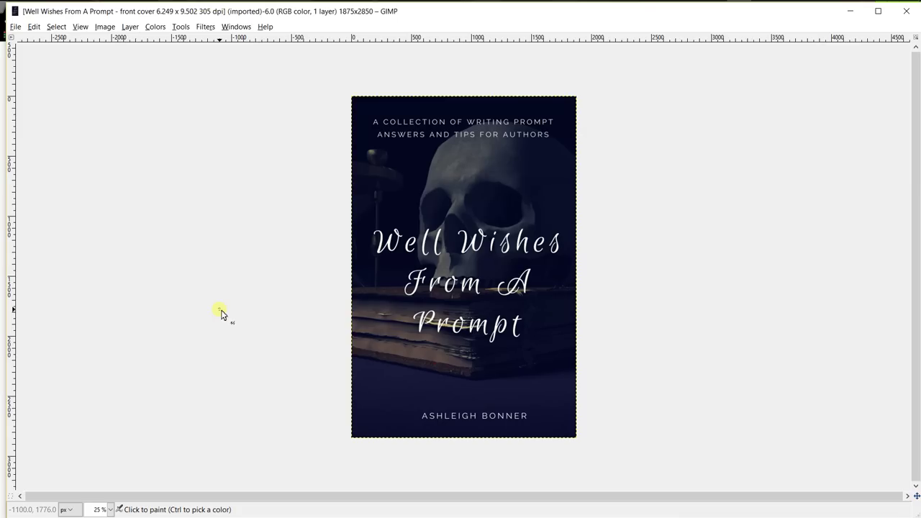
- Export over the existing front-cover JPEG at quality 100, then dismiss the plug-in error
click(15, 26)
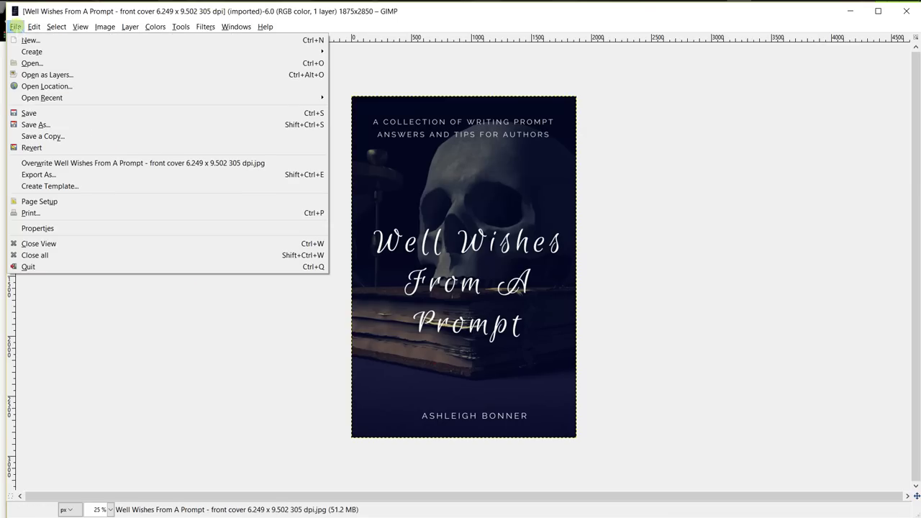
click(61, 174)
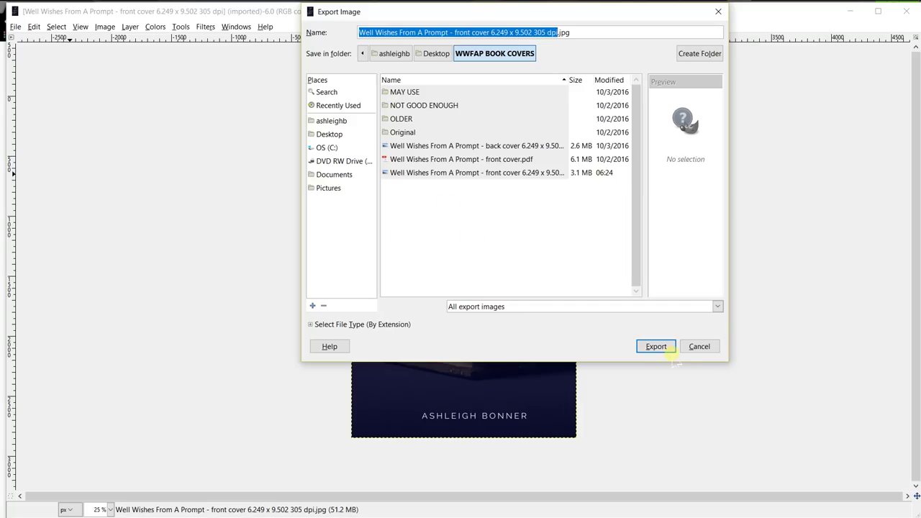
click(656, 347)
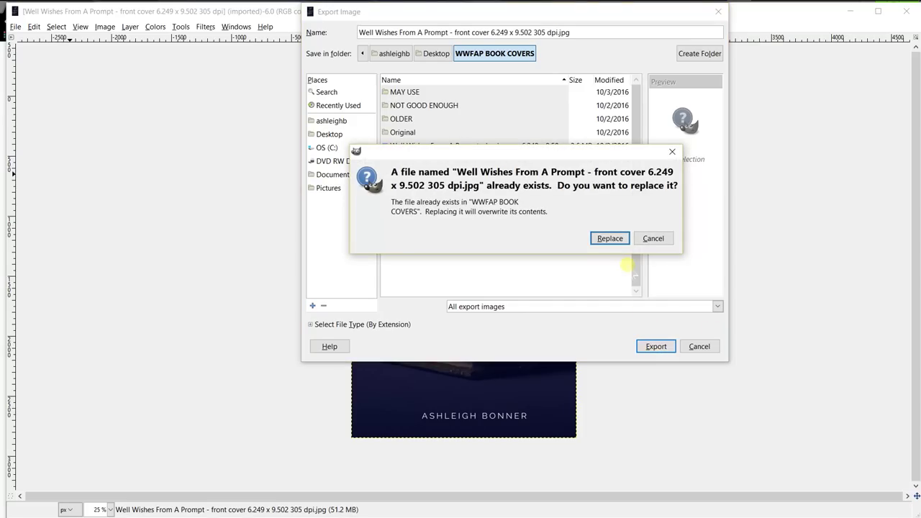
click(610, 238)
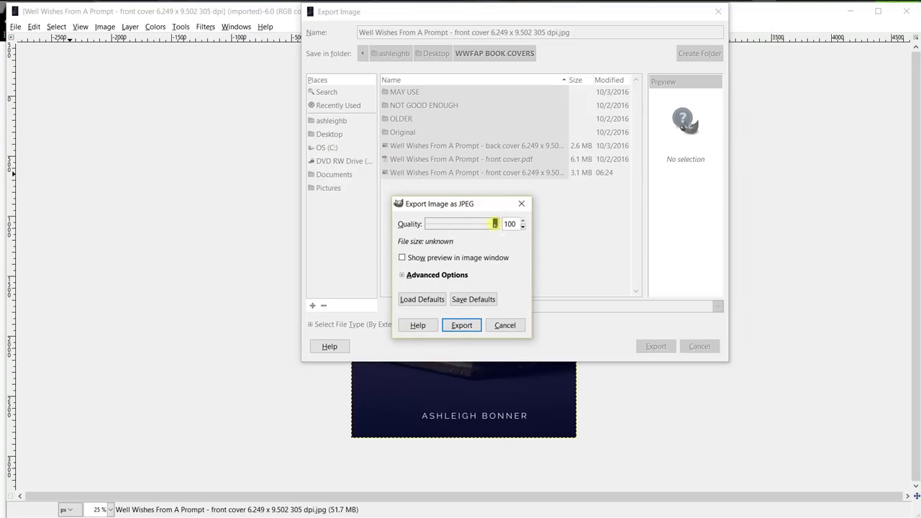
click(462, 325)
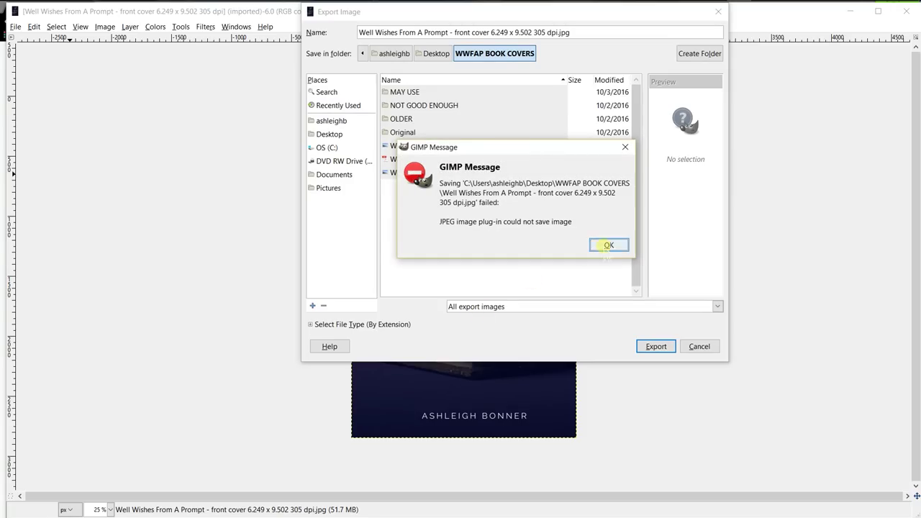
click(607, 244)
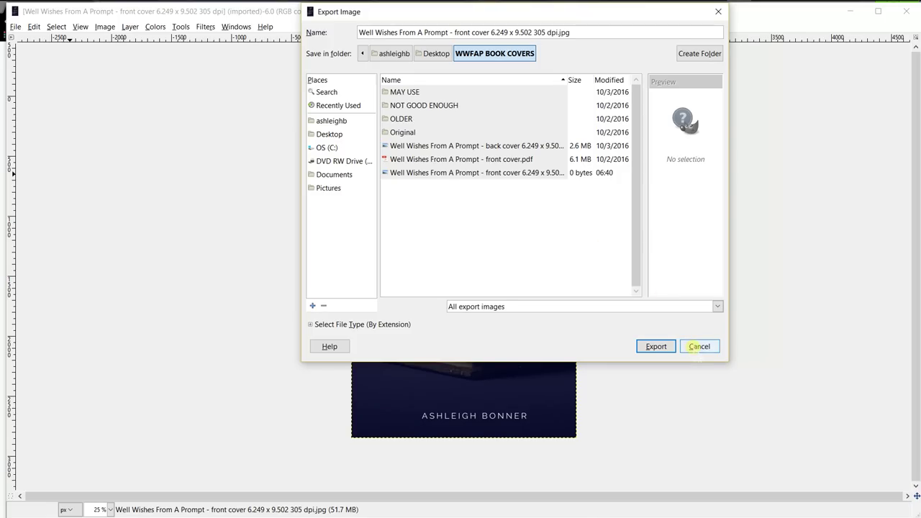
- Cancel the Export Image dialog, leaving the cover unsaved
click(699, 346)
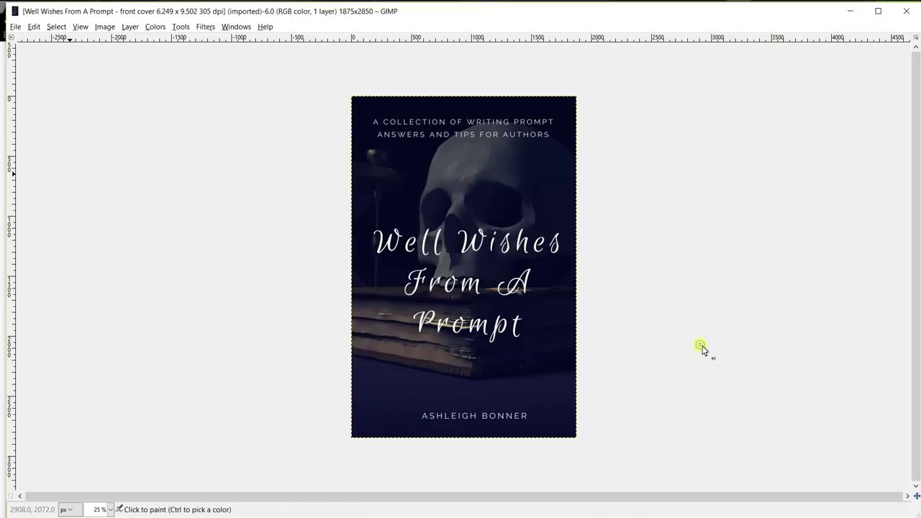